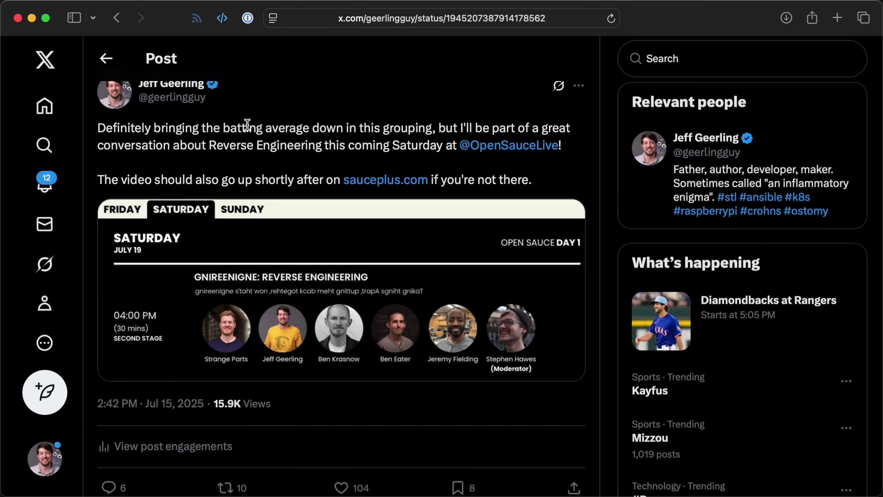
Step: Highlight the opening sentence of the Open Sauce Reverse Engineering panel post
{"action": "left_click_drag", "start_coordinate": [98, 127], "coordinate": [411, 132]}
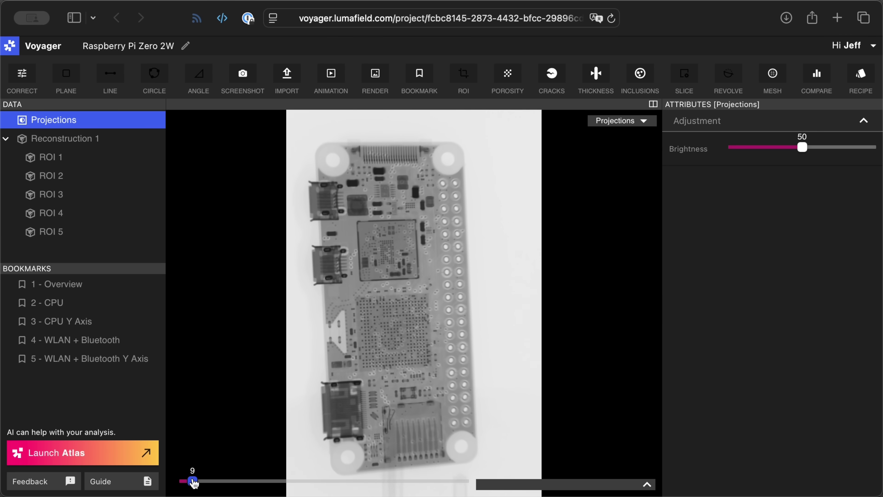
Step: Show the colour 3D render of ROI 1 under Reconstruction 1
{"action": "left_click", "coordinate": [66, 160]}
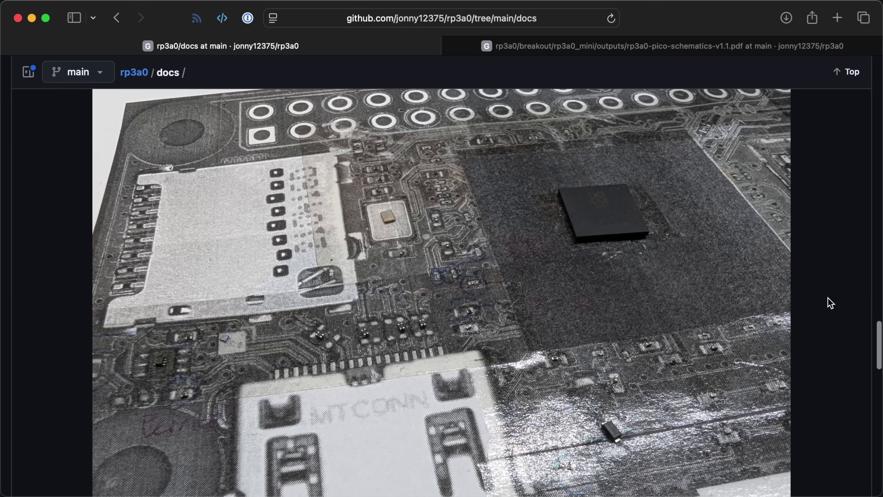
{"action": "scroll", "coordinate": [831, 303], "scroll_direction": "down", "scroll_amount": 10}
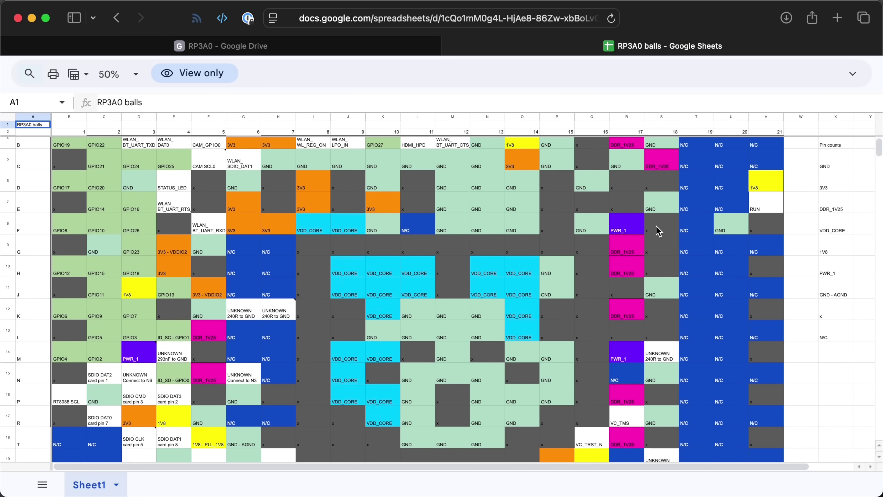
Step: Scroll through the colour-coded RP3A0 balls pin map down to row AA
{"action": "scroll", "coordinate": [658, 231], "scroll_direction": "up", "scroll_amount": 1}
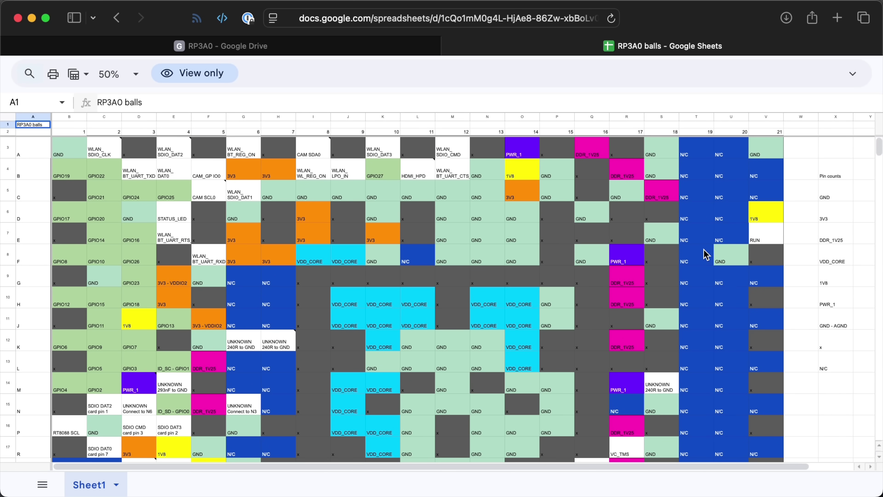
{"action": "scroll", "coordinate": [705, 254], "scroll_direction": "down", "scroll_amount": 5}
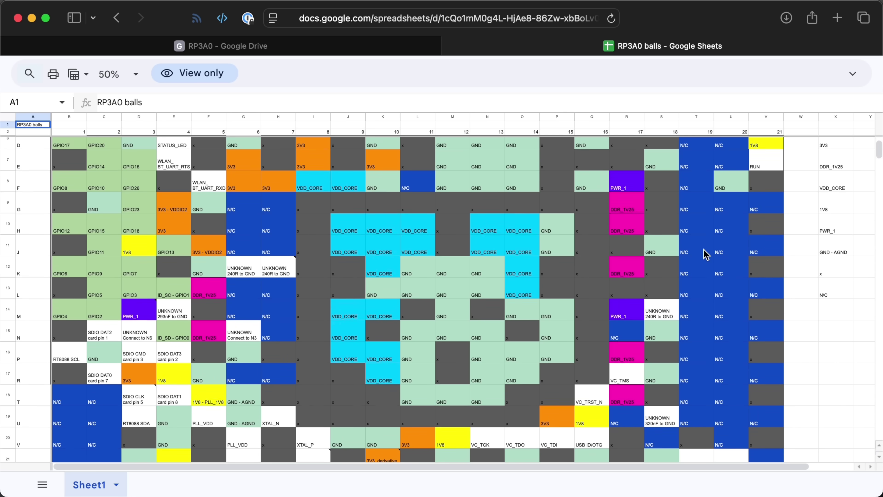
{"action": "scroll", "coordinate": [705, 254], "scroll_direction": "down", "scroll_amount": 4}
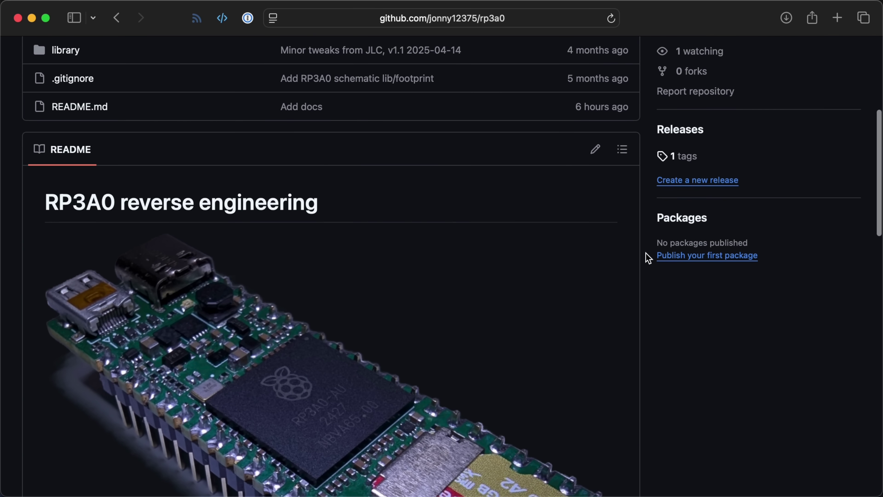
{"action": "scroll", "coordinate": [648, 257], "scroll_direction": "down", "scroll_amount": 10}
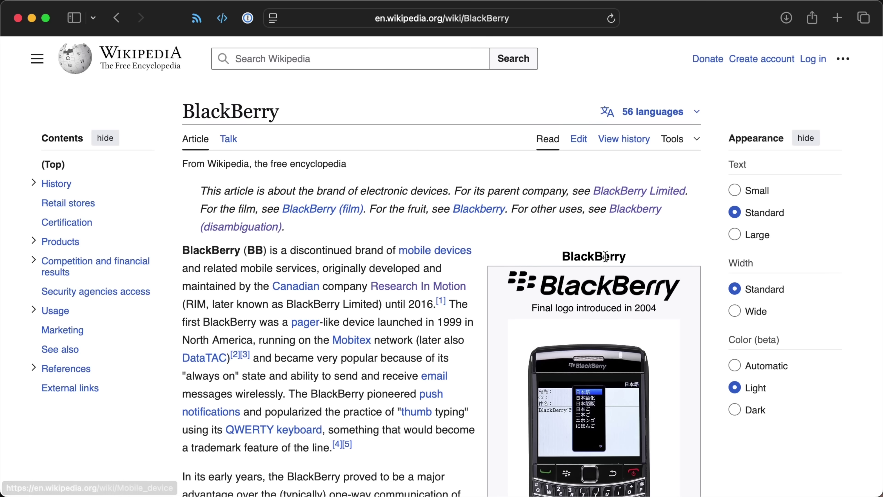
Step: Scroll the BlackBerry article and enlarge the BlackBerry Bold 9700 infobox photo
{"action": "scroll", "coordinate": [703, 320], "scroll_direction": "down", "scroll_amount": 5}
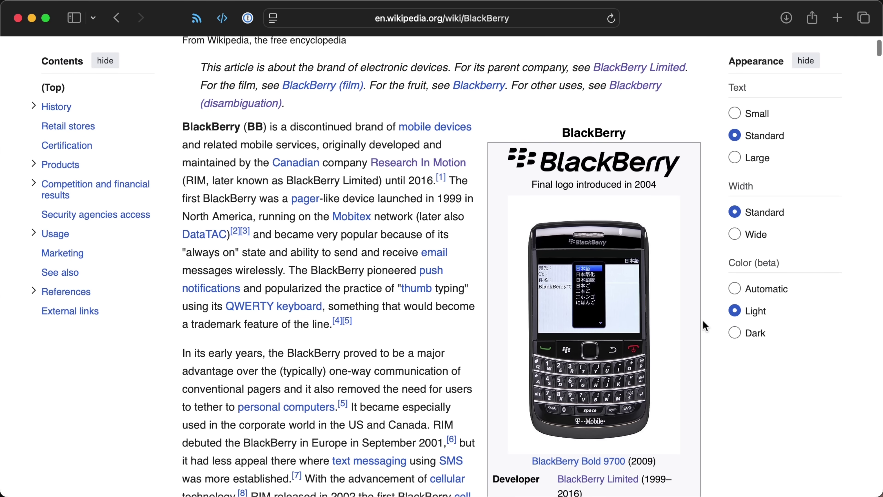
{"action": "left_click", "coordinate": [610, 336]}
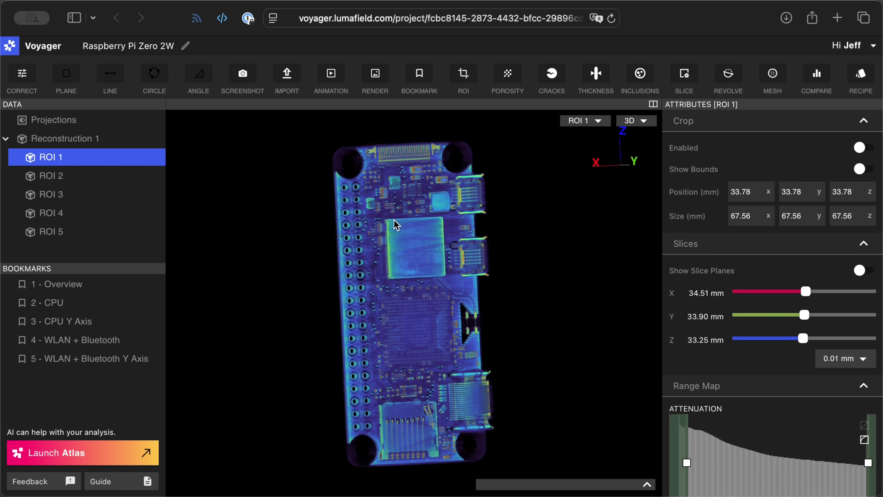
Step: Compare the ROI 1 render with a rotated raw X-ray projection, then return to ROI 1
{"action": "left_click_drag", "start_coordinate": [396, 225], "coordinate": [368, 225]}
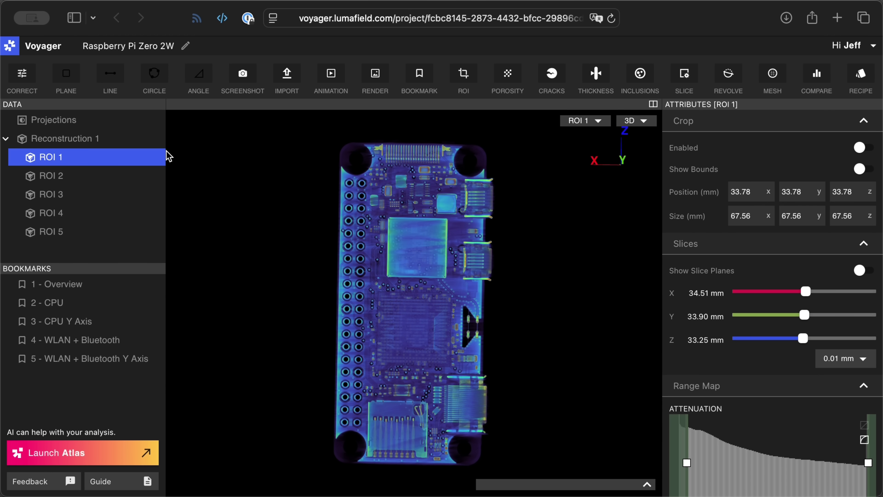
{"action": "left_click", "coordinate": [79, 123]}
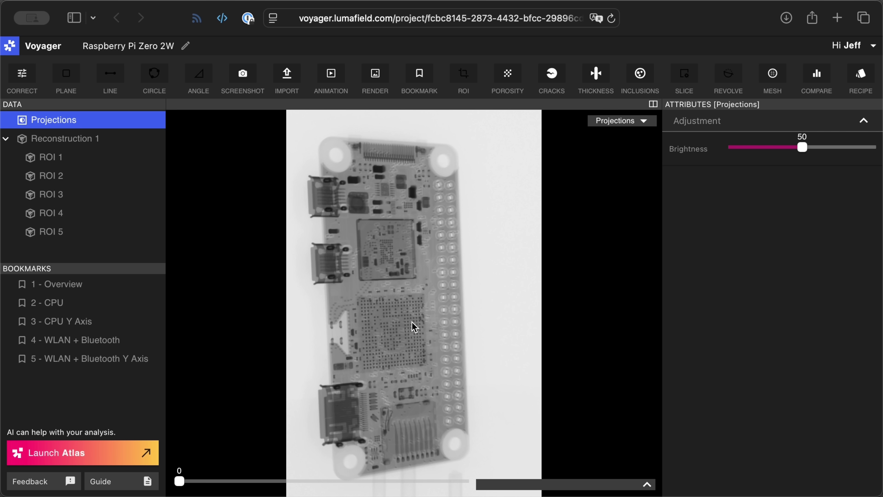
{"action": "mouse_move", "coordinate": [179, 484]}
{"action": "left_mouse_down"}
{"action": "mouse_move", "coordinate": [454, 485]}
{"action": "mouse_move", "coordinate": [192, 491]}
{"action": "mouse_move", "coordinate": [475, 474]}
{"action": "mouse_move", "coordinate": [177, 482]}
{"action": "left_mouse_up"}
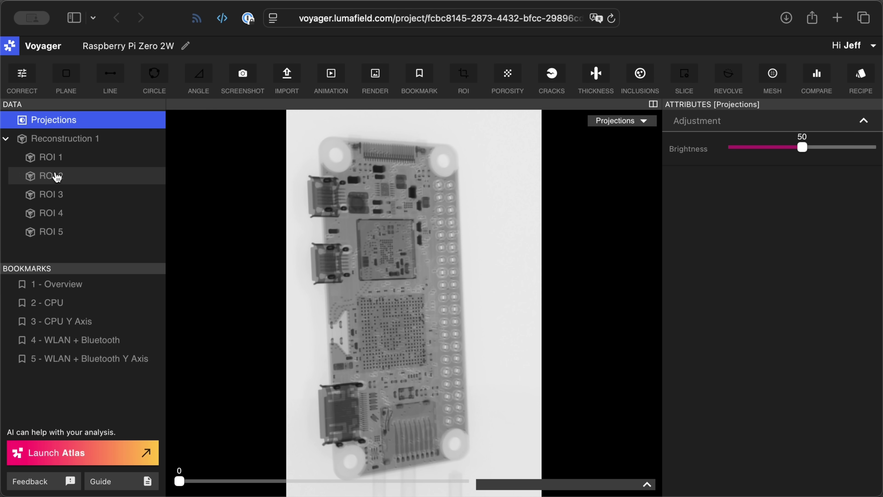
{"action": "left_click", "coordinate": [66, 161]}
Step: Zoom in on the CPU, centre it, and tilt the board toward a top-down view
{"action": "mouse_move", "coordinate": [441, 318]}
{"action": "left_mouse_down"}
{"action": "mouse_move", "coordinate": [364, 311]}
{"action": "mouse_move", "coordinate": [438, 321]}
{"action": "left_mouse_up"}
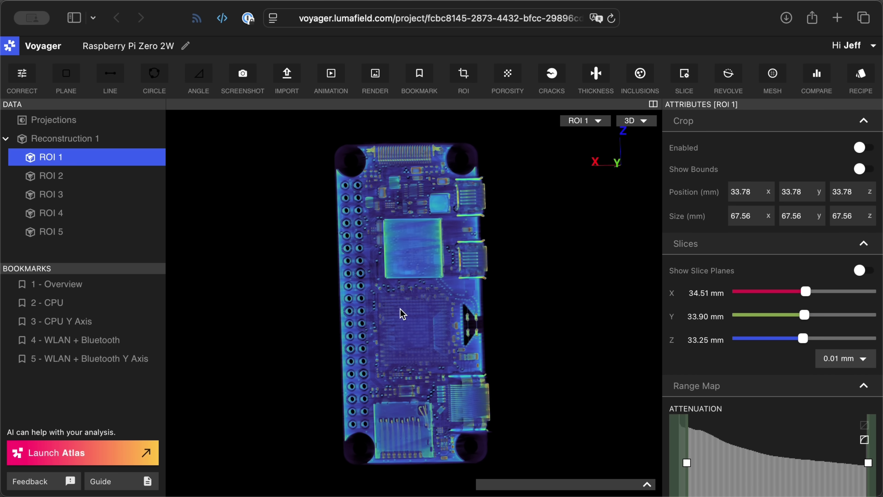
{"action": "scroll", "coordinate": [403, 314], "scroll_direction": "up", "scroll_amount": 10}
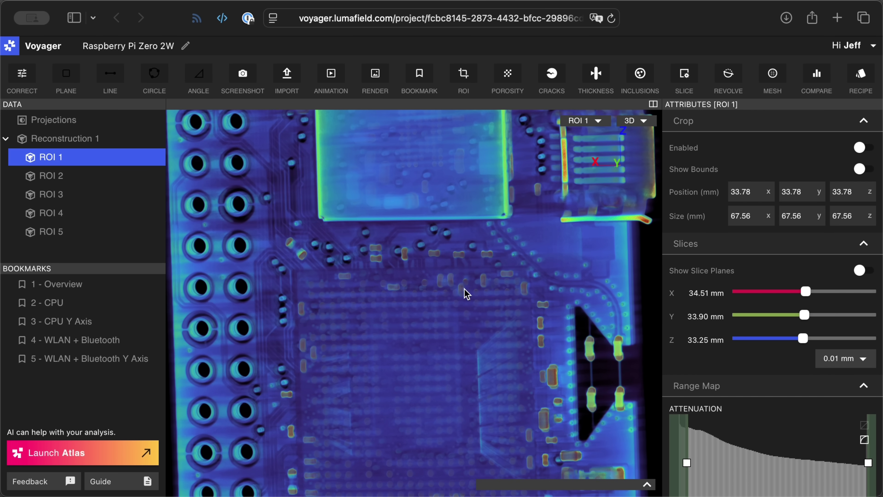
{"action": "mouse_move", "coordinate": [466, 294]}
{"action": "left_mouse_down"}
{"action": "mouse_move", "coordinate": [365, 290]}
{"action": "mouse_move", "coordinate": [457, 299]}
{"action": "mouse_move", "coordinate": [474, 296]}
{"action": "mouse_move", "coordinate": [477, 283]}
{"action": "mouse_move", "coordinate": [510, 297]}
{"action": "mouse_move", "coordinate": [491, 301]}
{"action": "mouse_move", "coordinate": [460, 281]}
{"action": "left_mouse_up"}
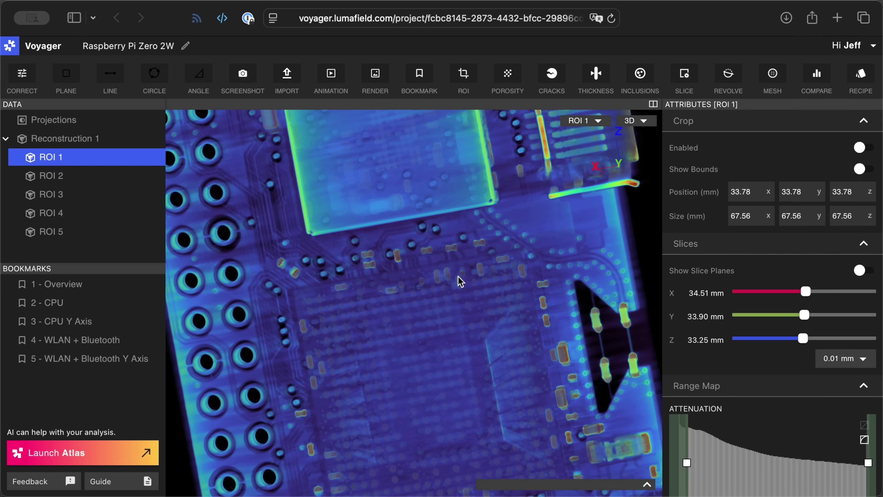
{"action": "right_click_drag", "start_coordinate": [460, 277], "coordinate": [459, 367]}
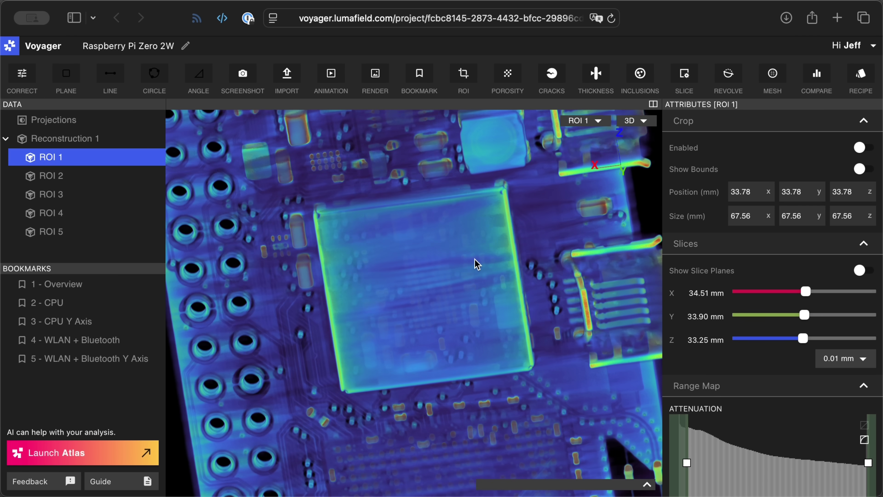
{"action": "left_click_drag", "start_coordinate": [490, 268], "coordinate": [459, 288]}
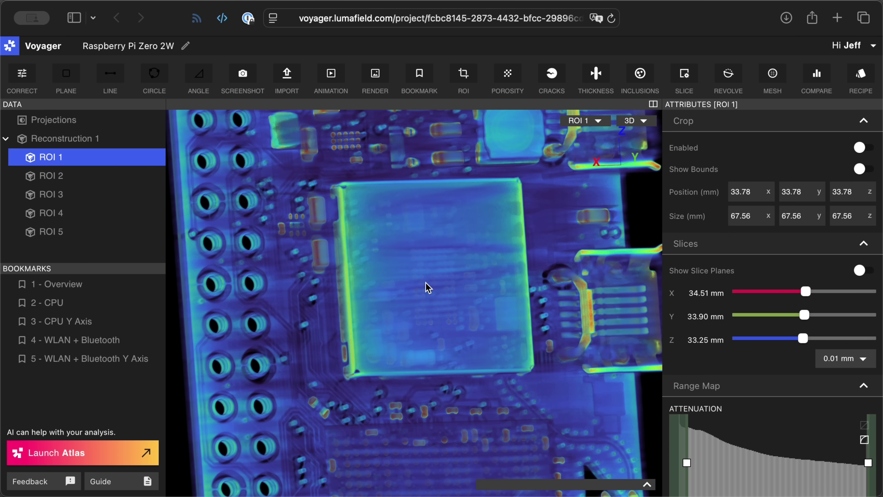
{"action": "left_click_drag", "start_coordinate": [424, 302], "coordinate": [399, 304]}
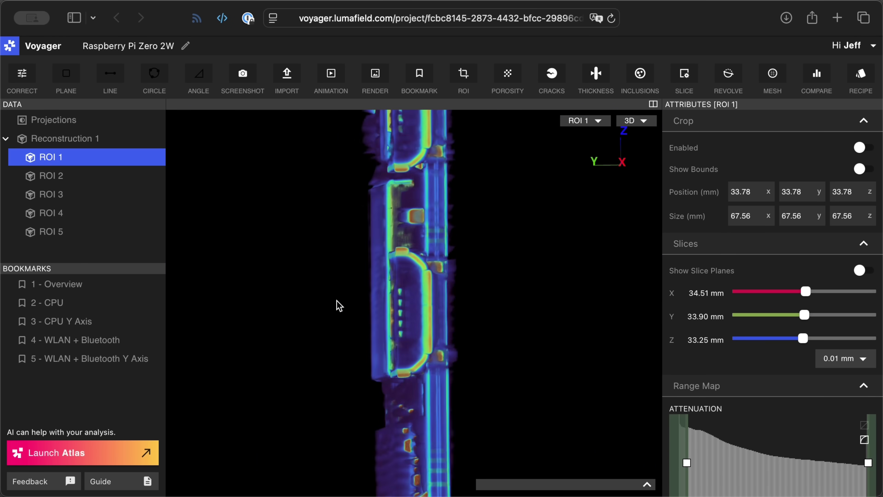
Step: Turn the board edge-on and open the 3 - CPU Y Axis bookmark
{"action": "left_click_drag", "start_coordinate": [291, 306], "coordinate": [346, 291]}
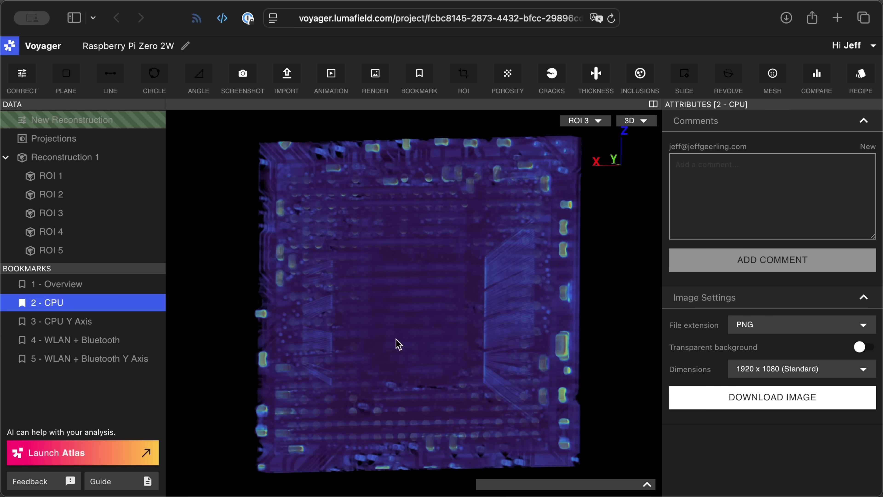
{"action": "left_click", "coordinate": [99, 321]}
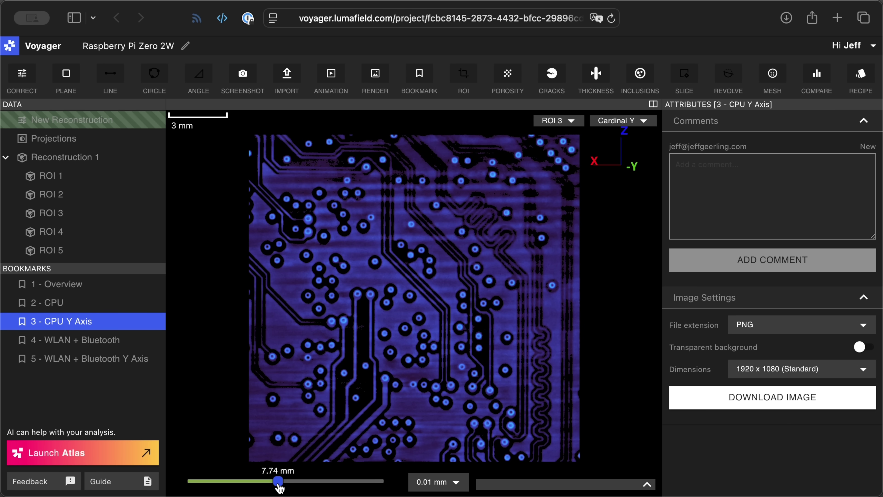
Step: Move the CPU Y-axis slice to 7.45 mm, back to 8.93 mm, then 8.99 mm
{"action": "mouse_move", "coordinate": [279, 487]}
{"action": "left_mouse_down"}
{"action": "mouse_move", "coordinate": [266, 487]}
{"action": "mouse_move", "coordinate": [293, 487]}
{"action": "left_mouse_up"}
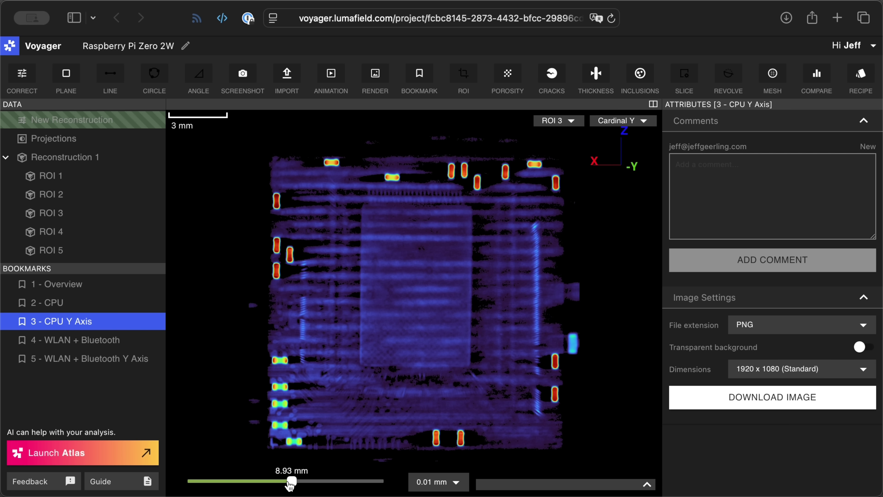
{"action": "left_click_drag", "start_coordinate": [289, 486], "coordinate": [294, 484]}
{"action": "left_click_drag", "start_coordinate": [292, 487], "coordinate": [298, 485]}
Step: Sweep the CPU slice toward 9.64 mm, then open the 4 - WLAN + Bluetooth bookmark
{"action": "mouse_move", "coordinate": [293, 483]}
{"action": "left_mouse_down"}
{"action": "mouse_move", "coordinate": [302, 483]}
{"action": "mouse_move", "coordinate": [287, 482]}
{"action": "left_mouse_up"}
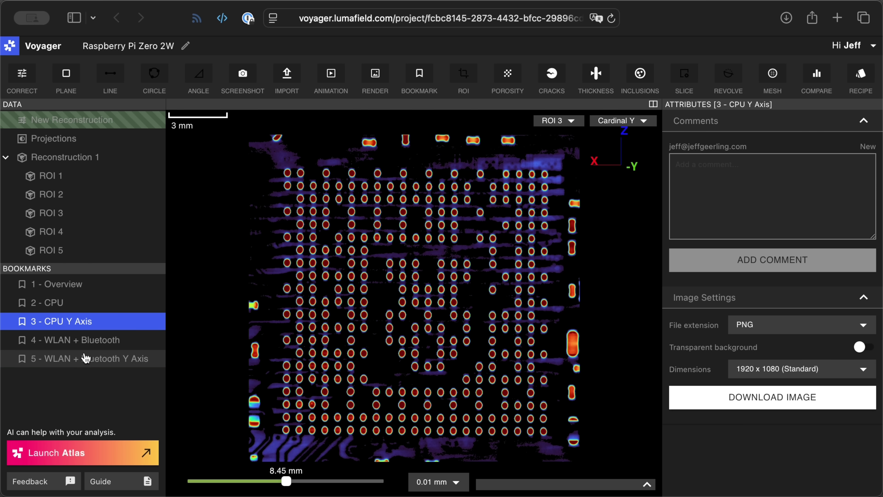
{"action": "left_click", "coordinate": [86, 340]}
Step: Inspect the wireless module in 3D and across the 5 - WLAN + Bluetooth Y-axis slices, then return to 1 - Overview
{"action": "mouse_move", "coordinate": [411, 307]}
{"action": "left_mouse_down"}
{"action": "mouse_move", "coordinate": [299, 307]}
{"action": "mouse_move", "coordinate": [416, 310]}
{"action": "mouse_move", "coordinate": [342, 264]}
{"action": "mouse_move", "coordinate": [308, 258]}
{"action": "mouse_move", "coordinate": [343, 266]}
{"action": "mouse_move", "coordinate": [463, 331]}
{"action": "mouse_move", "coordinate": [414, 335]}
{"action": "mouse_move", "coordinate": [336, 299]}
{"action": "mouse_move", "coordinate": [423, 310]}
{"action": "mouse_move", "coordinate": [299, 292]}
{"action": "mouse_move", "coordinate": [422, 299]}
{"action": "left_mouse_up"}
{"action": "left_click", "coordinate": [114, 364]}
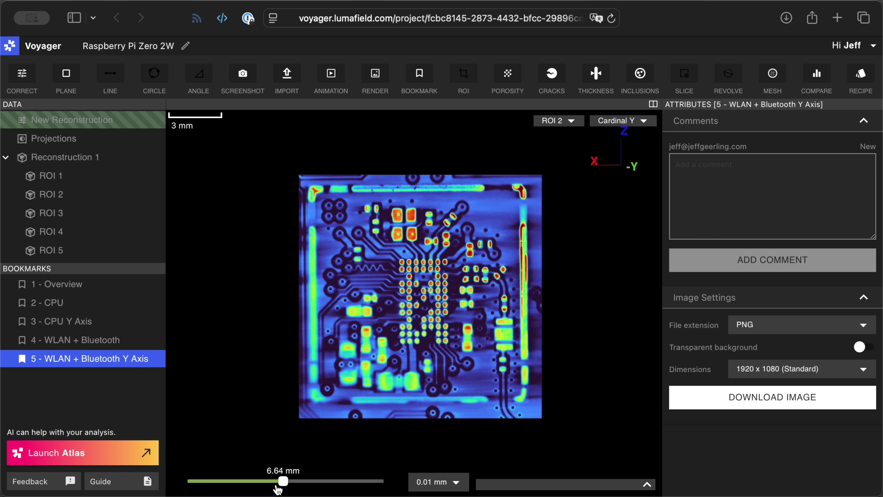
{"action": "left_click_drag", "start_coordinate": [278, 487], "coordinate": [286, 485]}
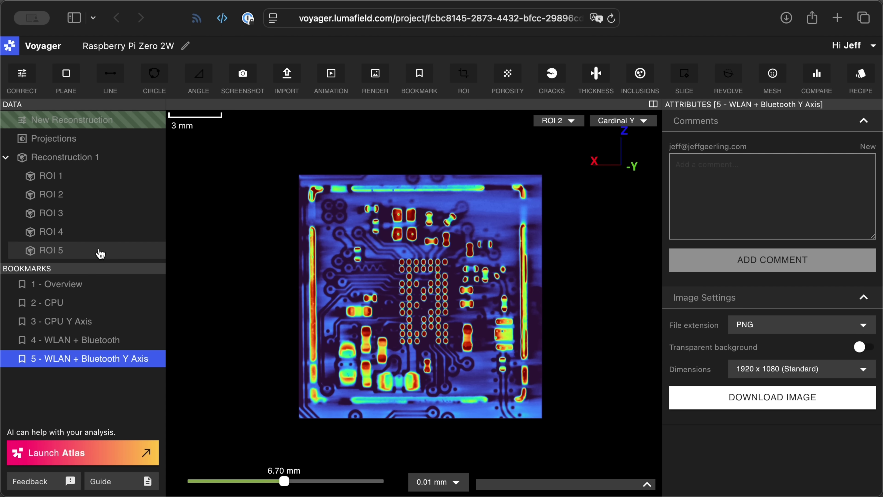
{"action": "left_click", "coordinate": [81, 290]}
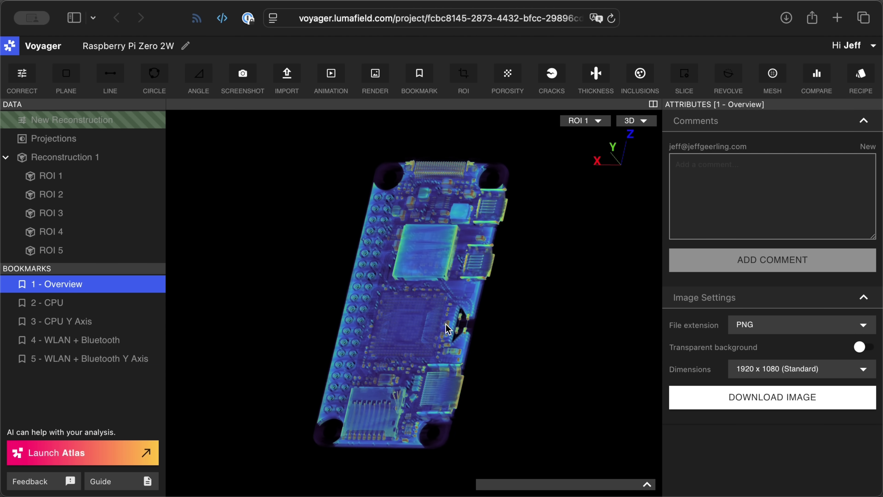
Step: Zoom the Overview 3D render in closely on the CPU and its neighbouring chips
{"action": "scroll", "coordinate": [449, 324], "scroll_direction": "up", "scroll_amount": 10}
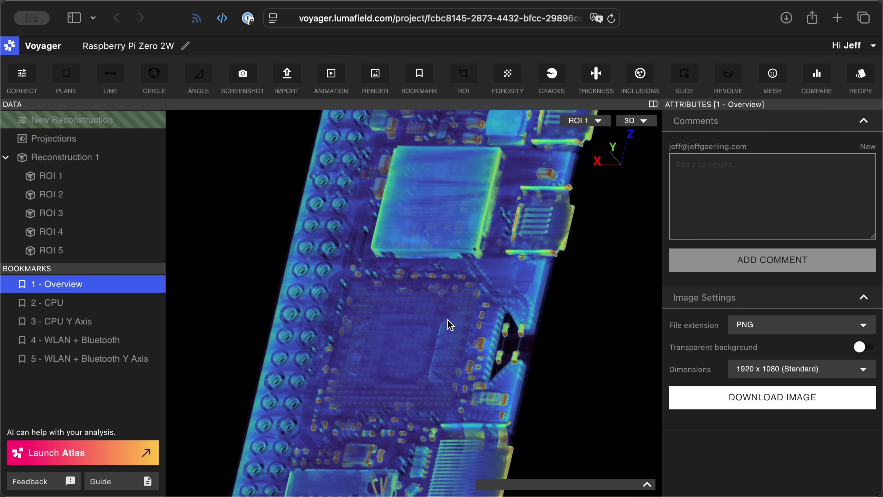
{"action": "scroll", "coordinate": [449, 324], "scroll_direction": "up", "scroll_amount": 8}
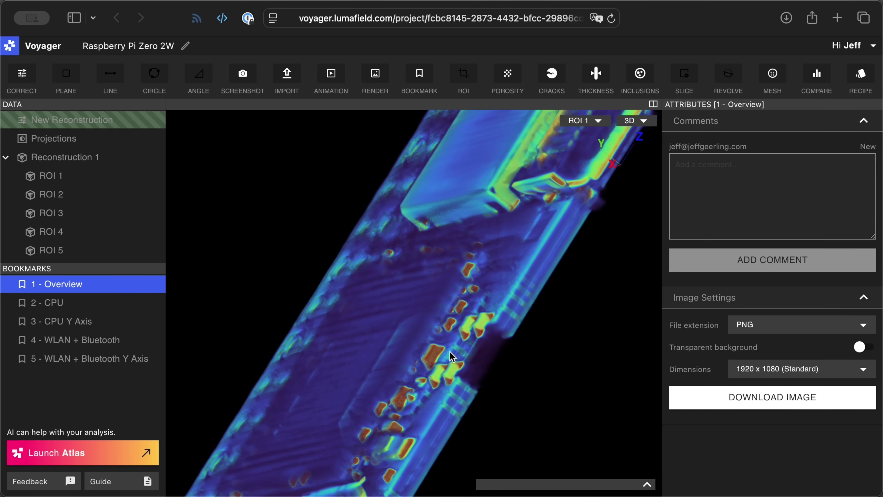